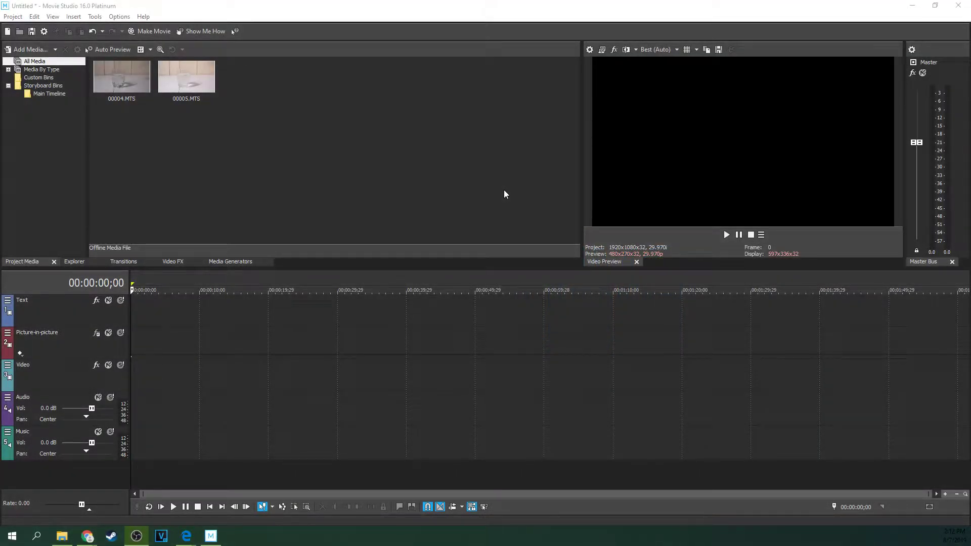
# Step: Bring the editor forward and switch the preview between frames of clips 00004 and 00005
pyautogui.click(290, 191)
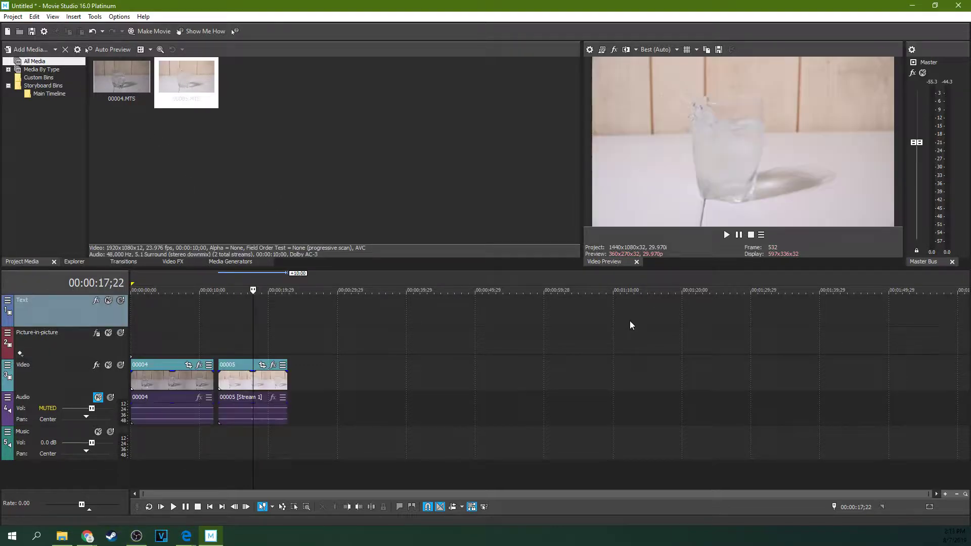
pyautogui.click(150, 343)
pyautogui.click(254, 329)
pyautogui.click(190, 338)
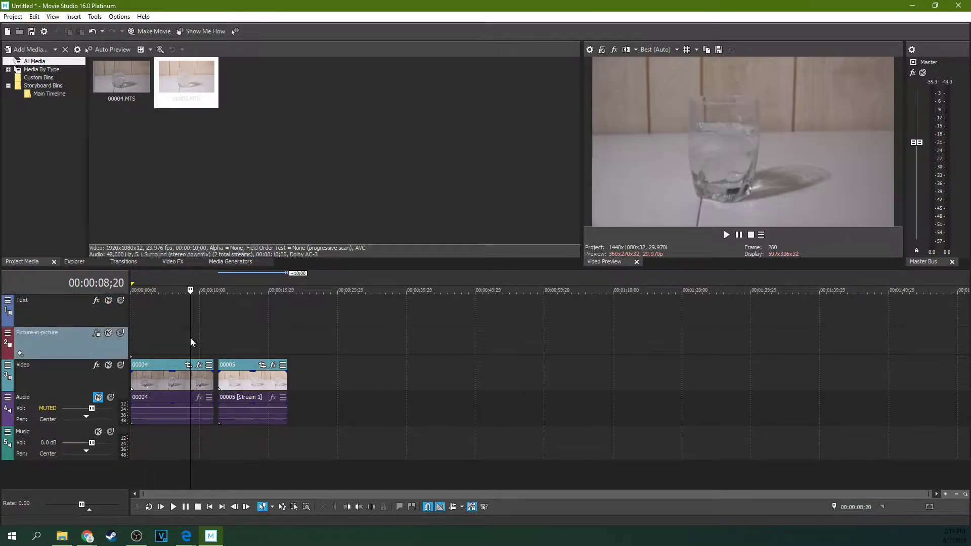
pyautogui.click(255, 336)
pyautogui.click(189, 338)
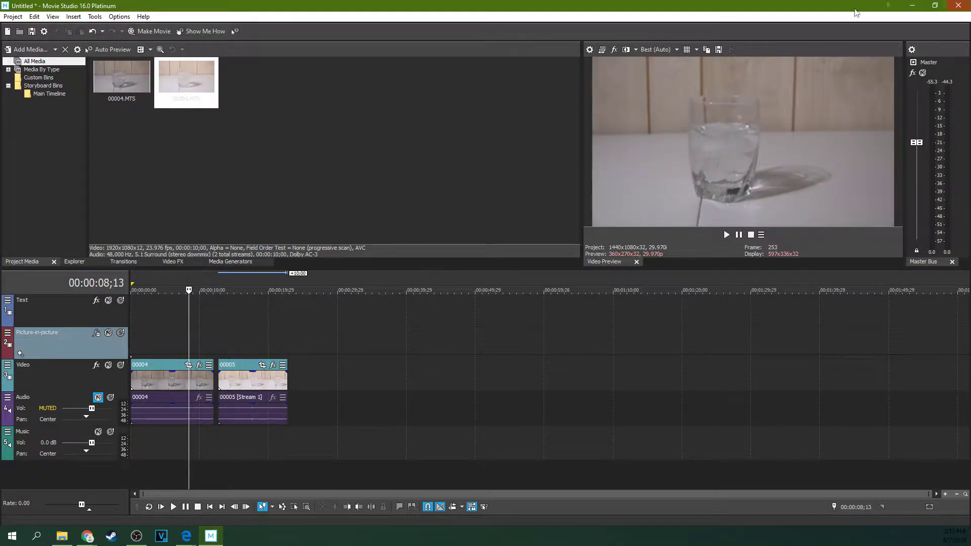
pyautogui.click(248, 341)
pyautogui.click(173, 344)
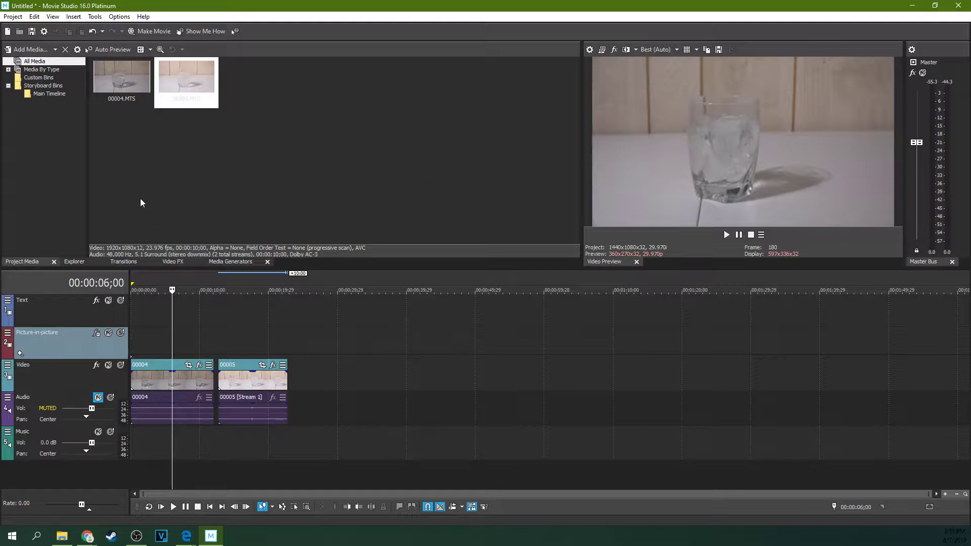
pyautogui.click(260, 338)
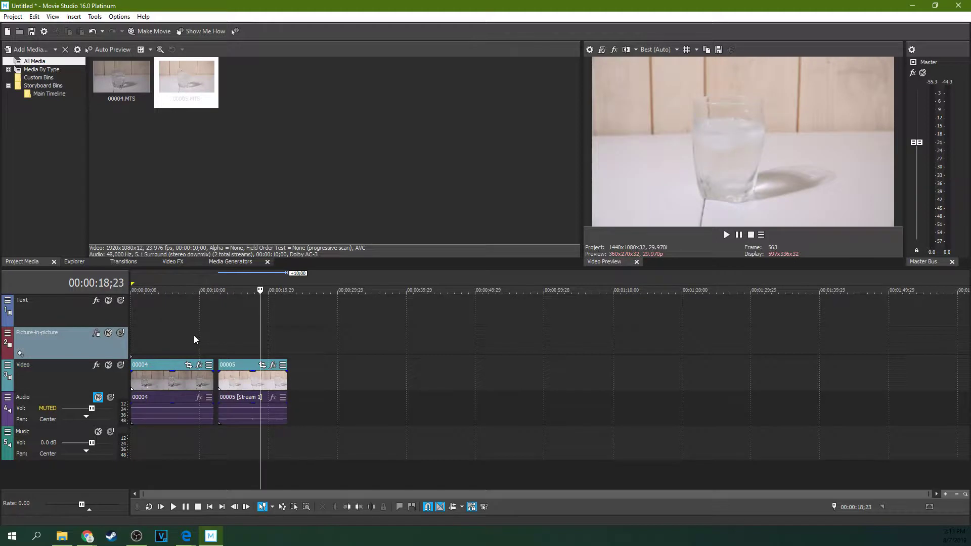
# Step: Compare the two clips' brightness, then show the Video FX library with Crop selected
pyautogui.click(194, 335)
pyautogui.click(253, 329)
pyautogui.click(180, 323)
pyautogui.click(256, 325)
pyautogui.click(213, 328)
pyautogui.click(261, 331)
pyautogui.click(182, 339)
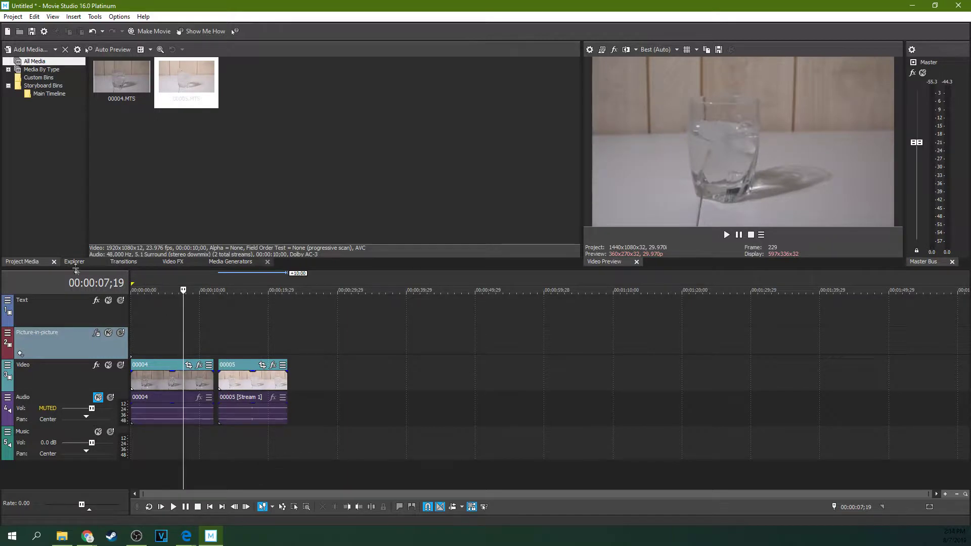
pyautogui.click(166, 262)
pyautogui.click(144, 204)
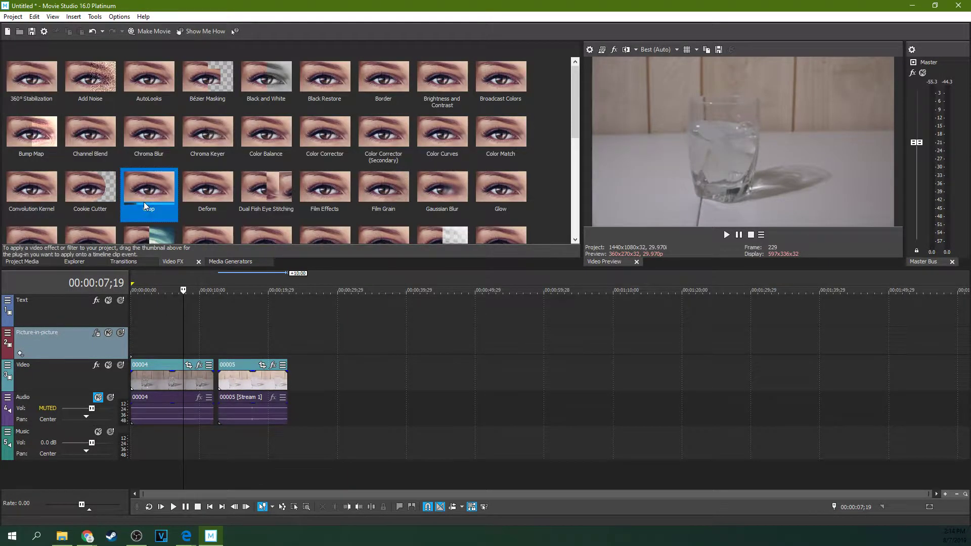
# Step: Browse the Video FX grid past Crop and Sharpen to find Levels
pyautogui.scroll(-5, 369, 161)
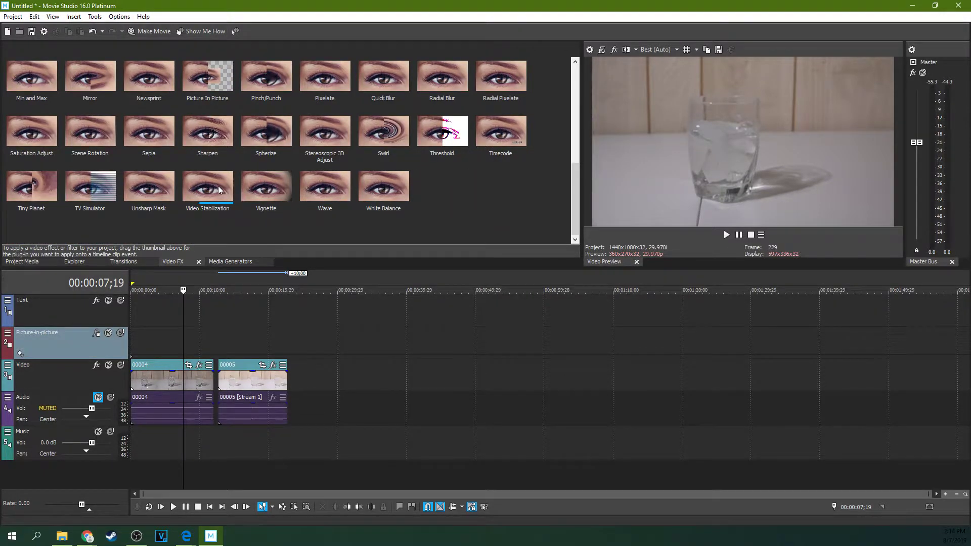
pyautogui.scroll(1, 217, 186)
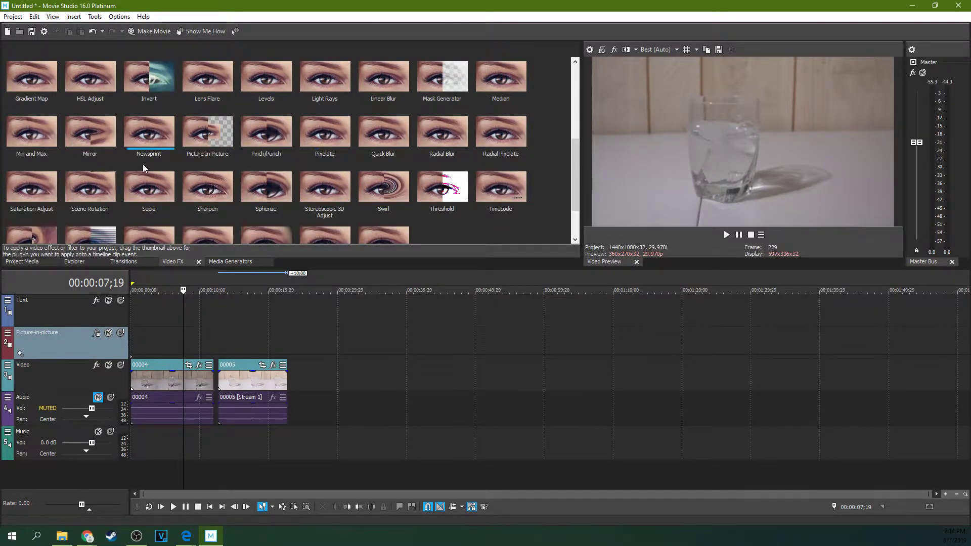
pyautogui.scroll(1, 218, 157)
pyautogui.scroll(1, 211, 153)
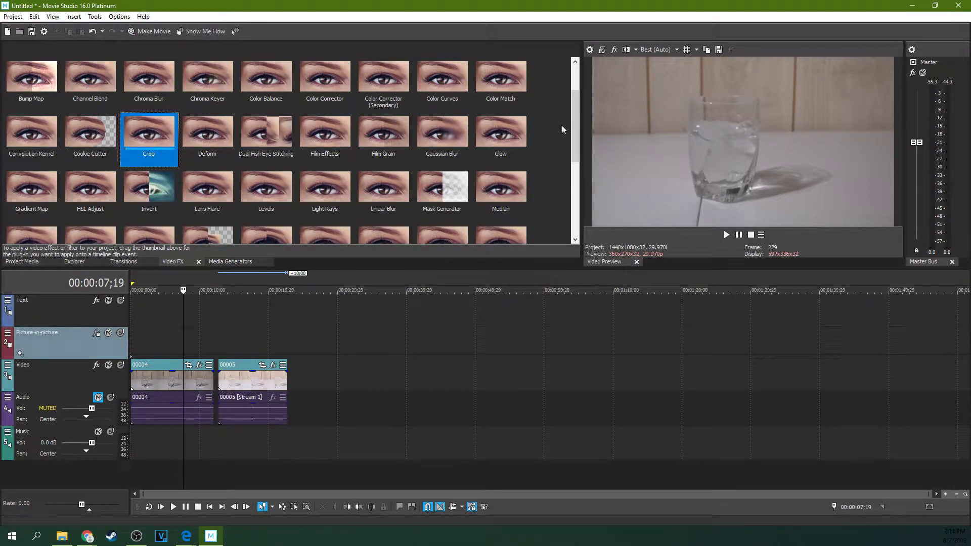
pyautogui.moveTo(571, 116)
pyautogui.mouseDown()
pyautogui.moveTo(570, 139)
pyautogui.moveTo(570, 92)
pyautogui.moveTo(571, 117)
pyautogui.mouseUp()
pyautogui.moveTo(575, 119); pyautogui.dragTo(572, 187)
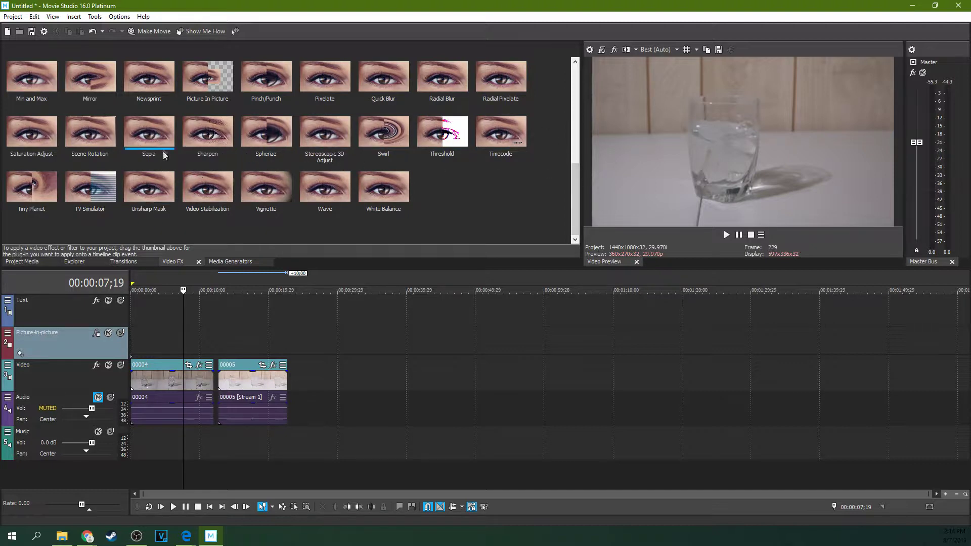
pyautogui.scroll(1, 187, 138)
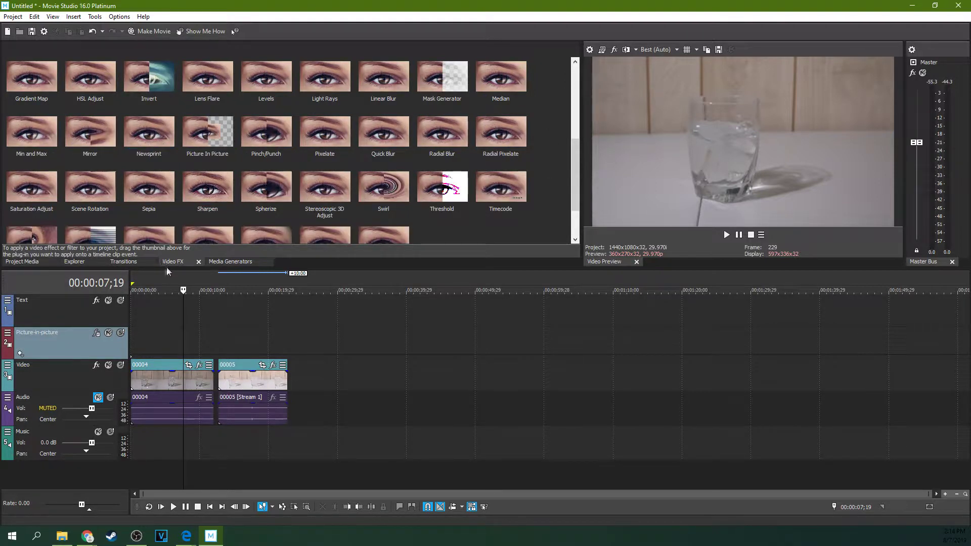
pyautogui.click(200, 190)
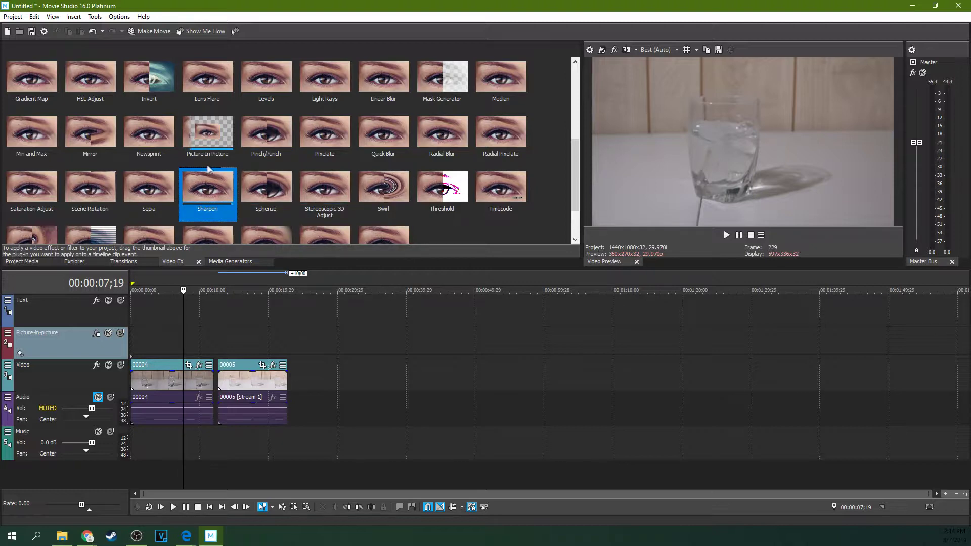
# Step: Apply the Levels effect to clip 00005 and close its settings
pyautogui.scroll(1, 226, 162)
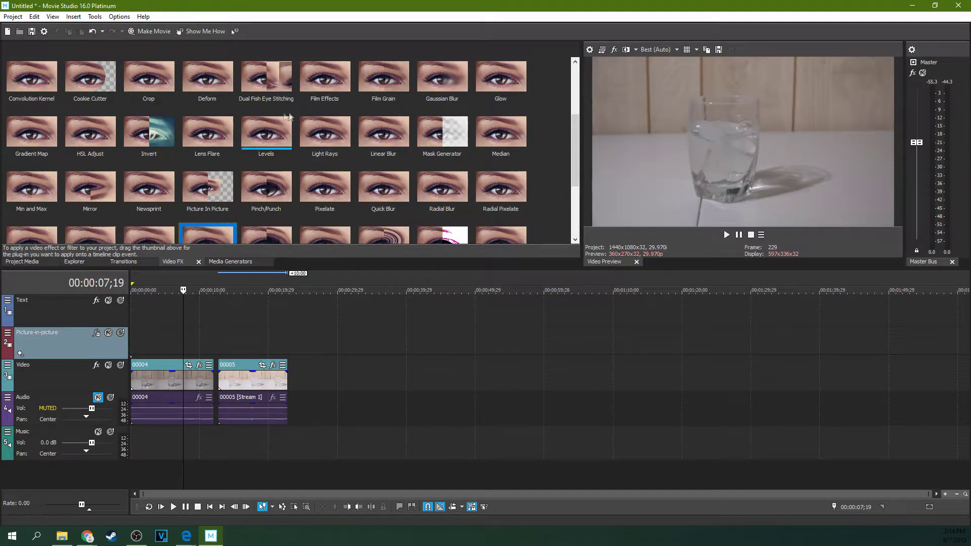
pyautogui.moveTo(270, 132); pyautogui.dragTo(232, 303)
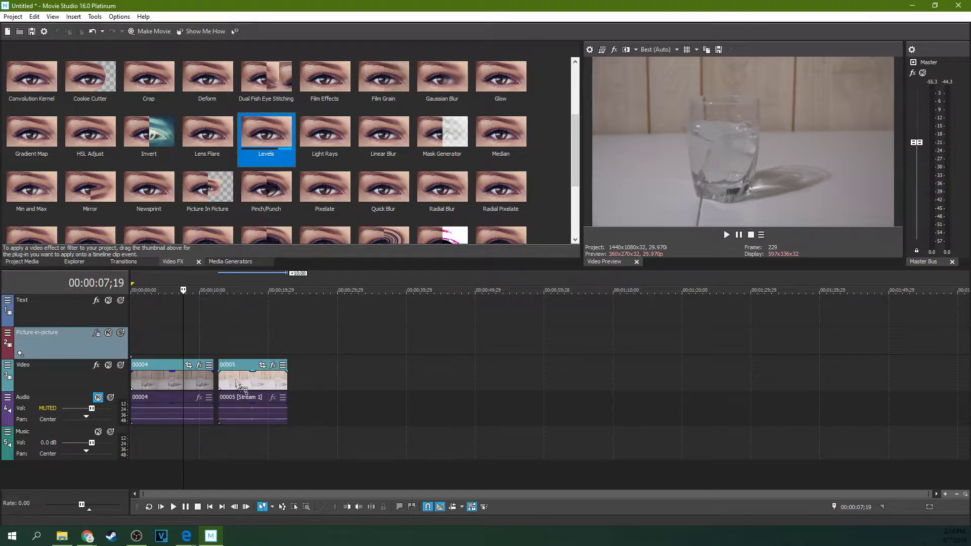
pyautogui.moveTo(235, 378); pyautogui.dragTo(236, 379)
pyautogui.click(333, 145)
# Step: Apply Levels to clip 00004 too, closing its settings and returning the playhead to about 00:00:08
pyautogui.moveTo(267, 132); pyautogui.dragTo(176, 381)
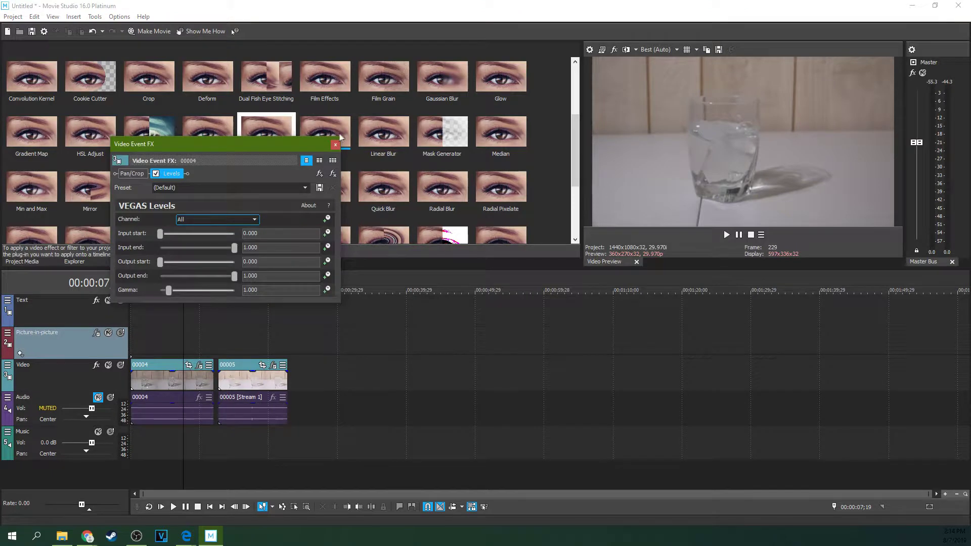
pyautogui.click(335, 145)
pyautogui.click(251, 387)
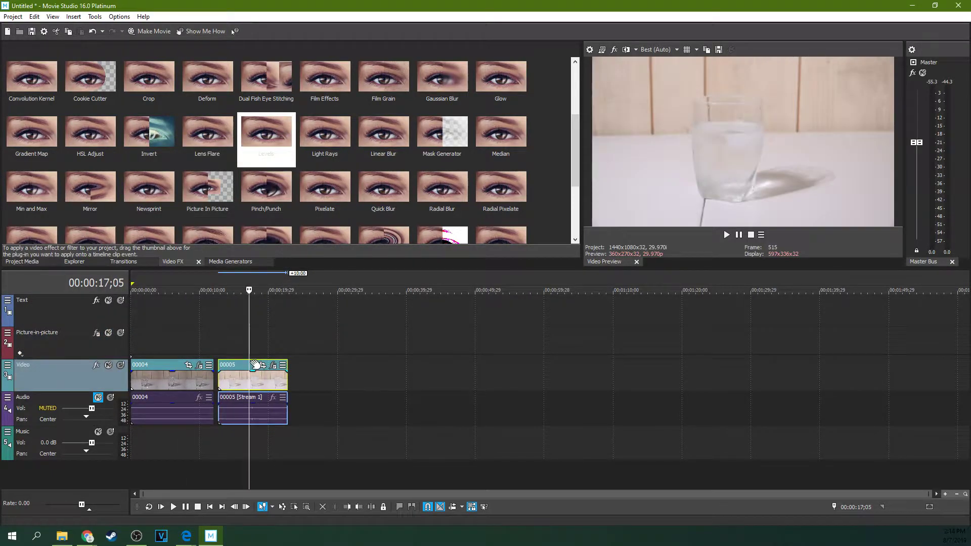
pyautogui.click(187, 352)
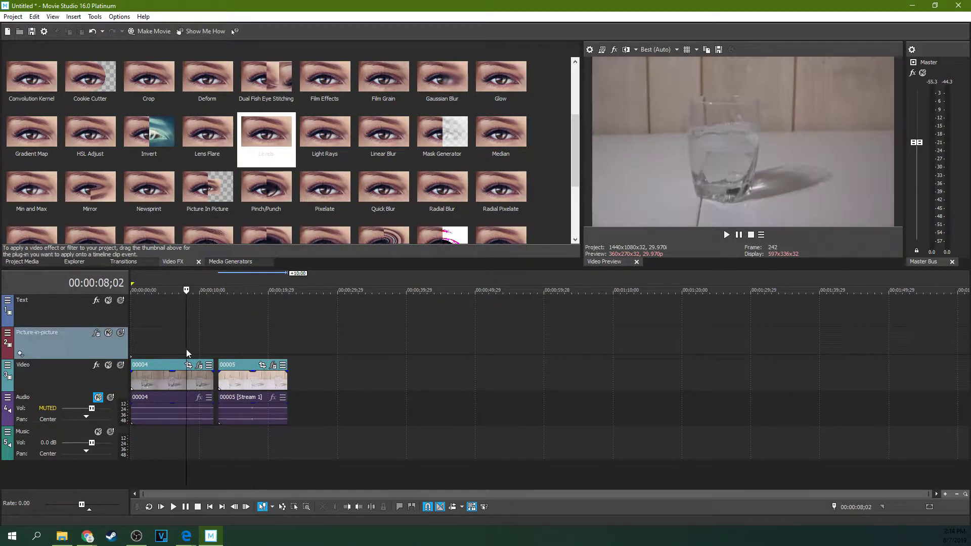
# Step: Bring up clip 00005's Levels settings and move the window lower to uncover the ruler
pyautogui.click(241, 382)
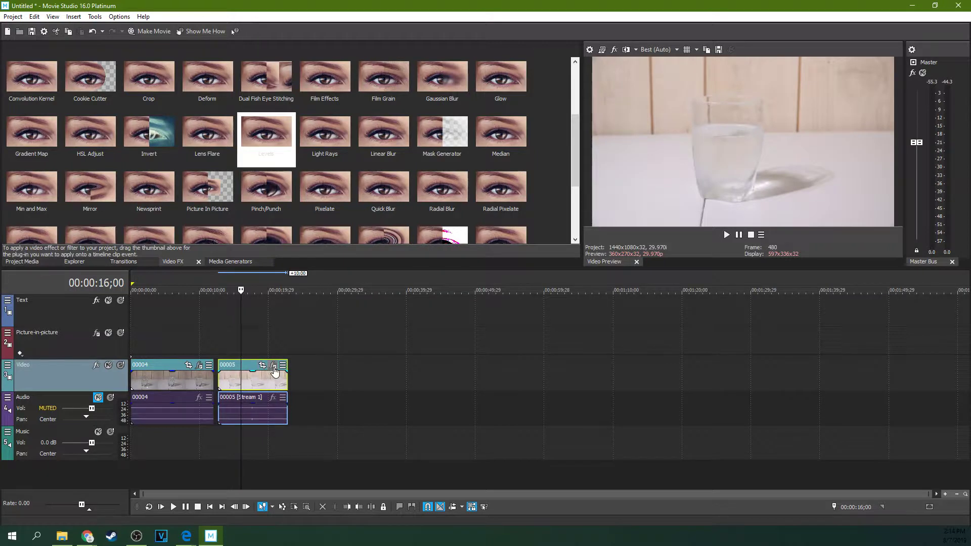
pyautogui.click(273, 368)
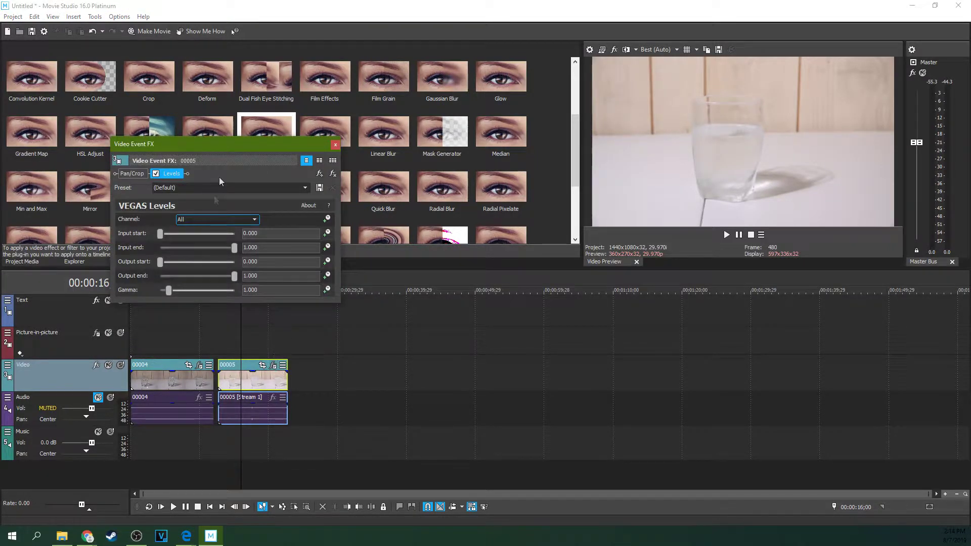
pyautogui.scroll(3, 258, 358)
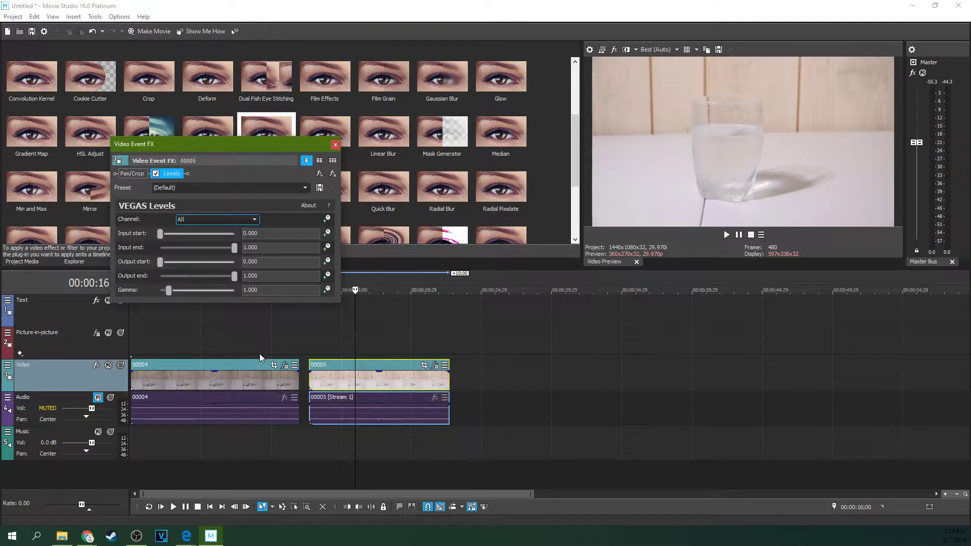
pyautogui.moveTo(222, 145); pyautogui.dragTo(334, 208)
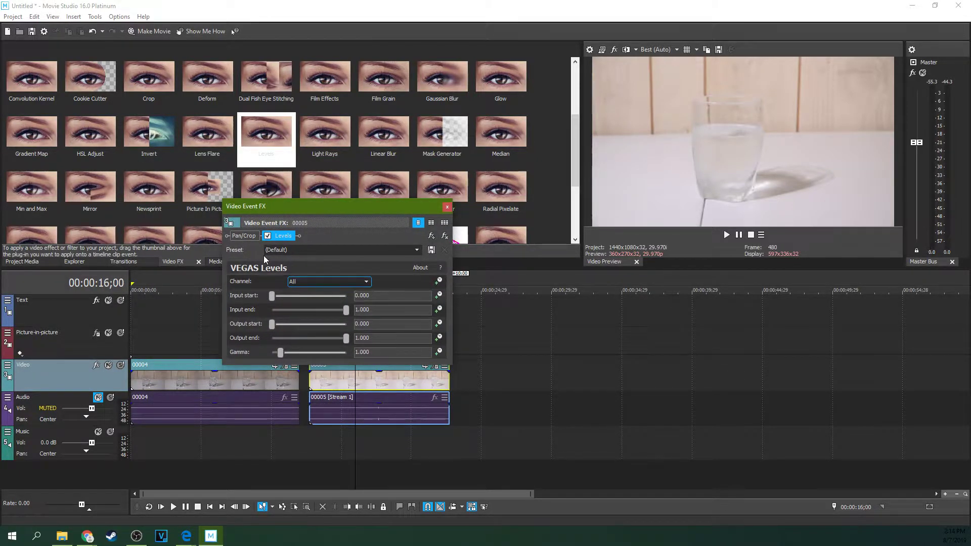
# Step: Adjust clip 00005's Levels to input start 0.503, input end 0.932 and gamma 0.883
pyautogui.moveTo(275, 298); pyautogui.dragTo(306, 302)
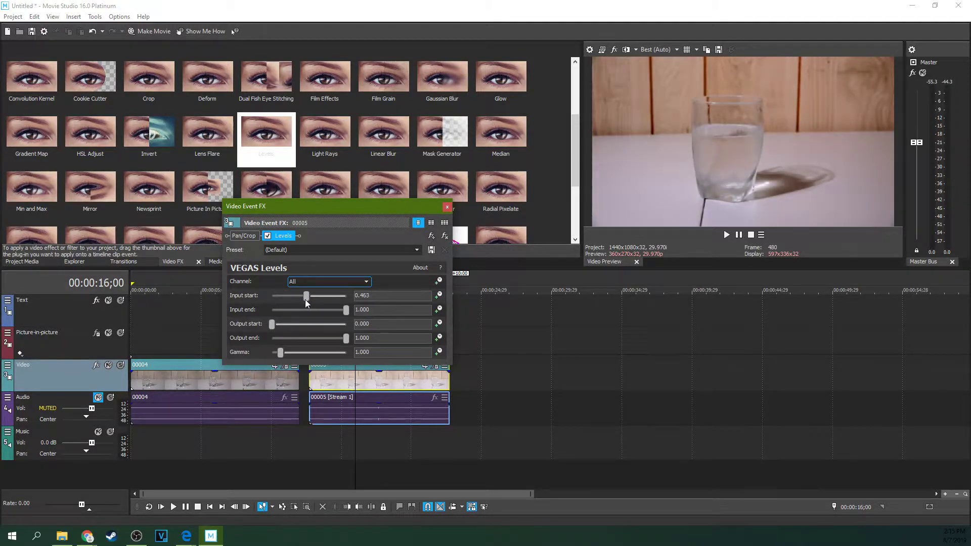
pyautogui.moveTo(344, 317); pyautogui.dragTo(334, 343)
pyautogui.moveTo(275, 329)
pyautogui.mouseDown()
pyautogui.moveTo(283, 326)
pyautogui.moveTo(272, 328)
pyautogui.mouseUp()
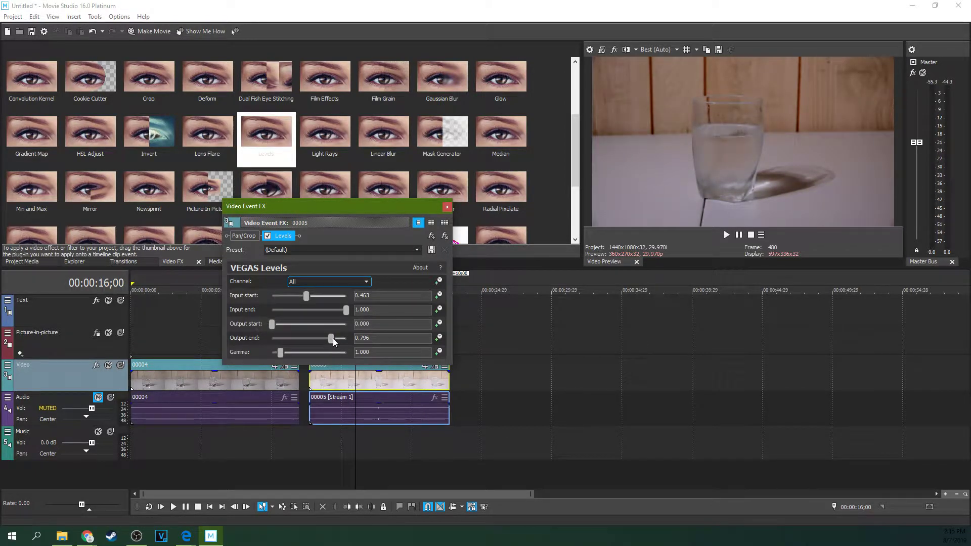
pyautogui.moveTo(332, 339); pyautogui.dragTo(348, 340)
pyautogui.moveTo(283, 355)
pyautogui.mouseDown()
pyautogui.moveTo(274, 359)
pyautogui.moveTo(293, 357)
pyautogui.moveTo(278, 357)
pyautogui.mouseUp()
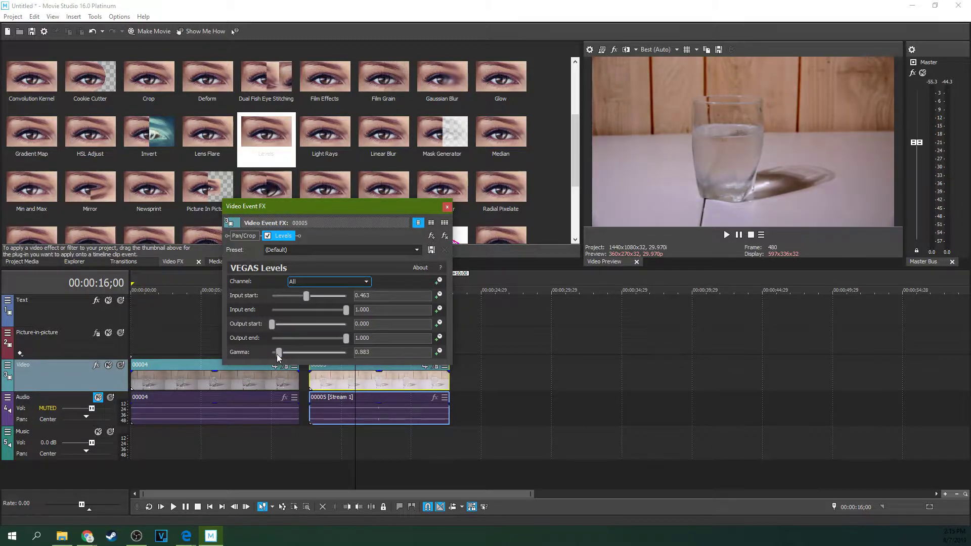
pyautogui.moveTo(305, 289); pyautogui.dragTo(341, 320)
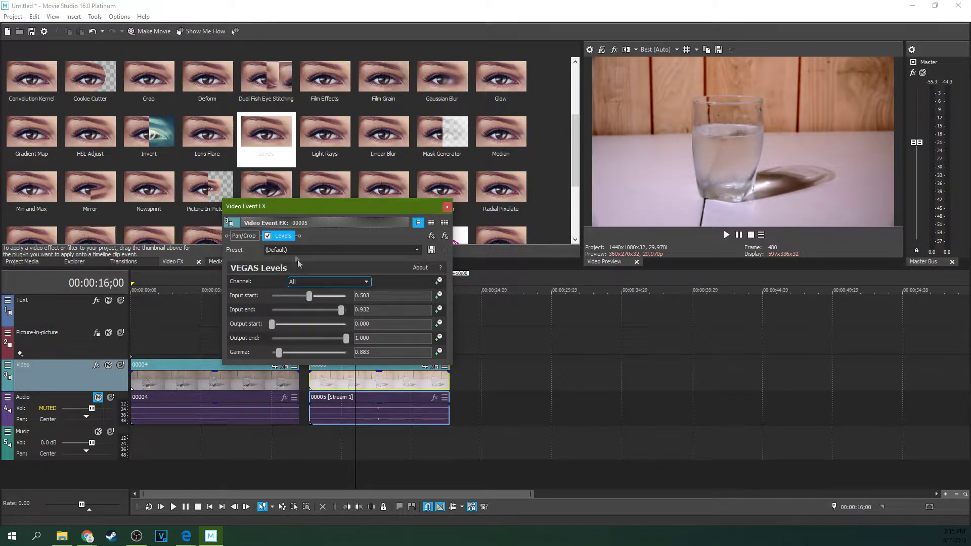
# Step: Toggle the Levels effect off and on to compare against the original, leaving it enabled
pyautogui.click(267, 237)
pyautogui.click(267, 236)
pyautogui.click(268, 236)
pyautogui.click(268, 236)
pyautogui.click(267, 237)
pyautogui.click(268, 236)
pyautogui.click(267, 236)
pyautogui.click(267, 236)
# Step: Move the effects window aside and preview later frames of clip 00005
pyautogui.moveTo(322, 209); pyautogui.dragTo(313, 155)
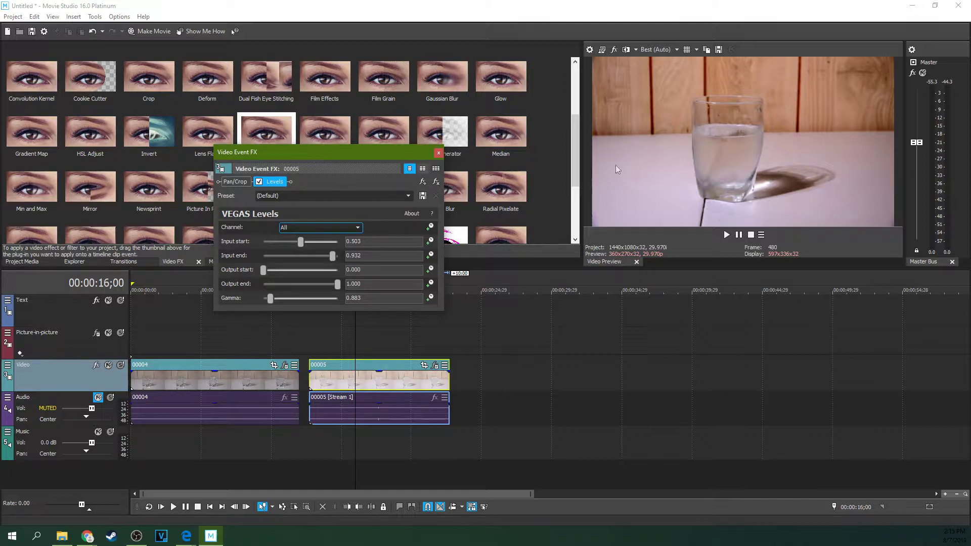
pyautogui.moveTo(402, 153); pyautogui.dragTo(381, 200)
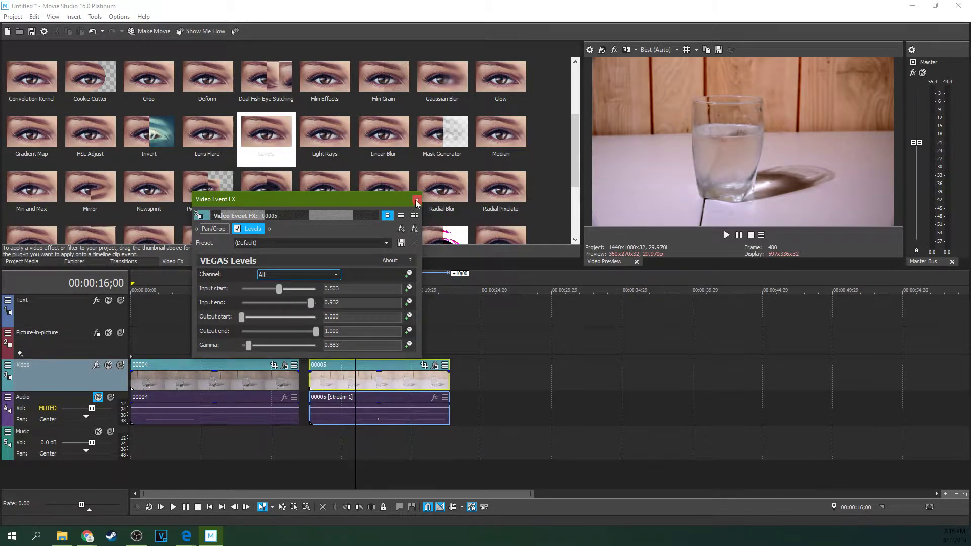
pyautogui.click(407, 387)
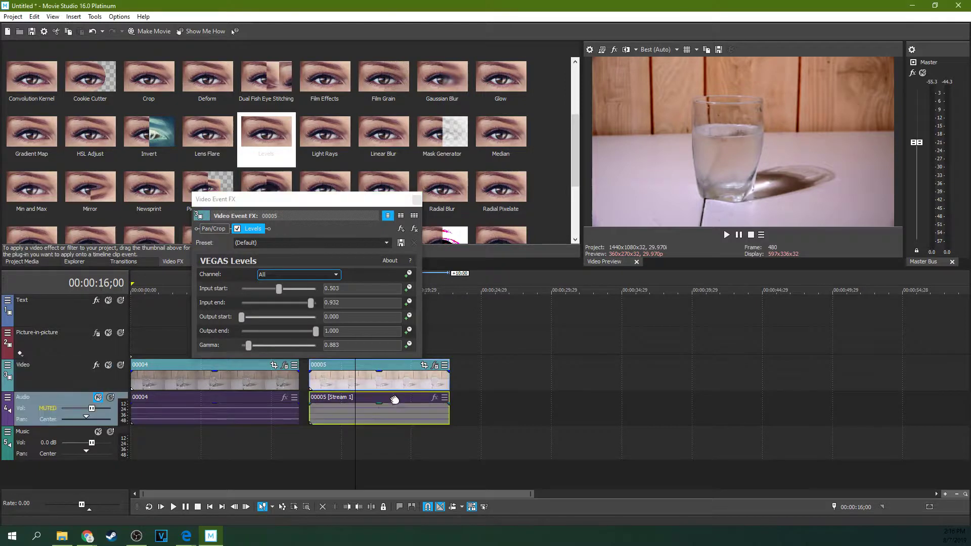
pyautogui.click(360, 381)
pyautogui.click(401, 380)
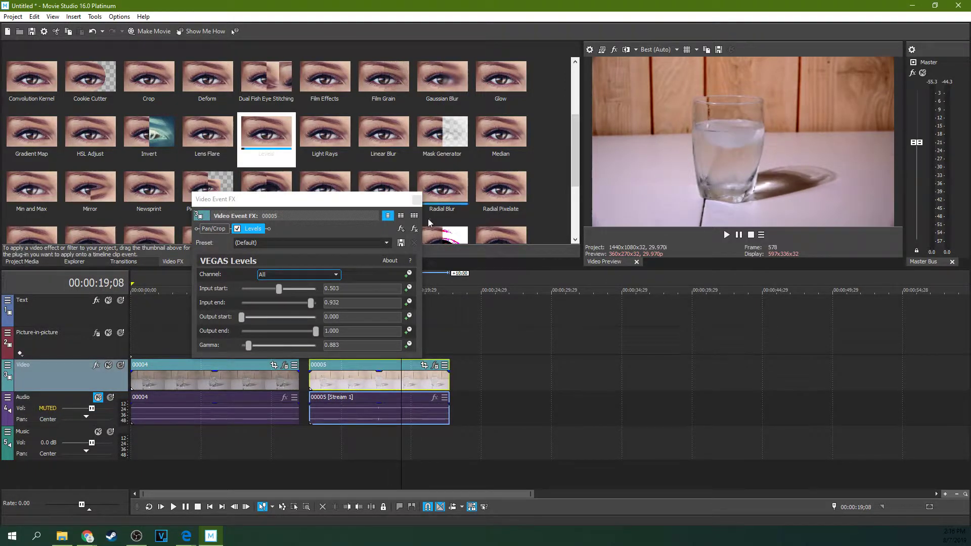
# Step: Close clip 00005's effects window and bring up clip 00004's video effects
pyautogui.click(416, 198)
pyautogui.click(243, 385)
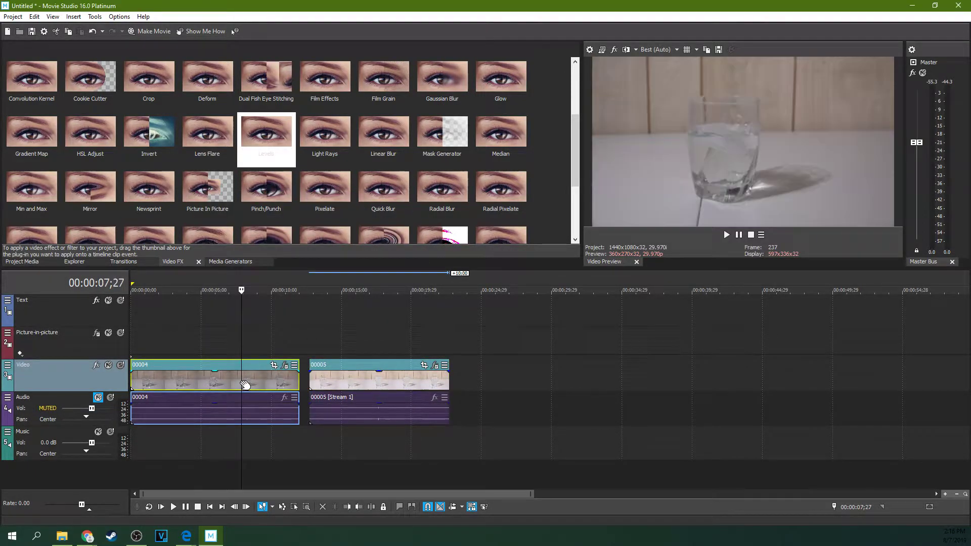
pyautogui.click(180, 384)
pyautogui.click(287, 365)
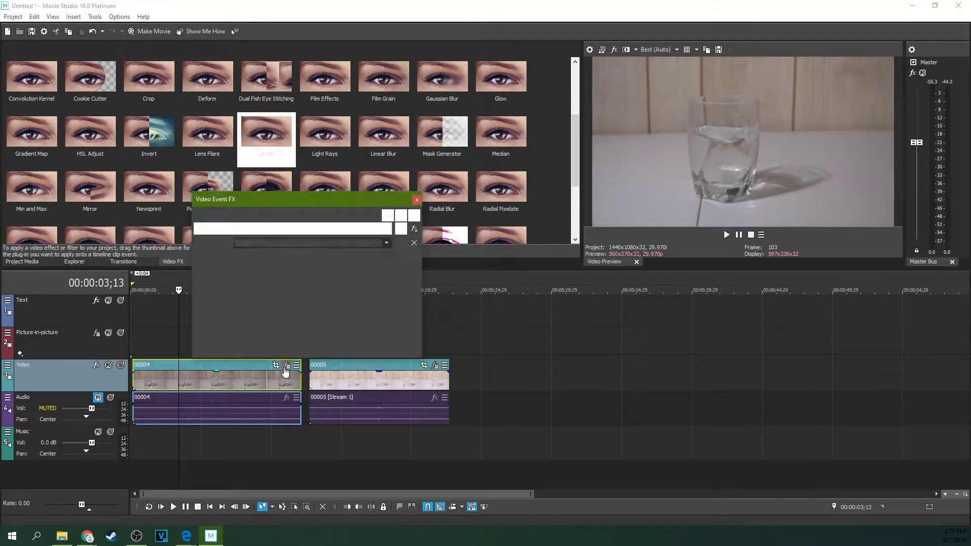
# Step: Set clip 00004's Levels sliders: input start 0.293, input end 0.707, output start 0.068, gamma 0.883
pyautogui.moveTo(314, 206); pyautogui.dragTo(332, 172)
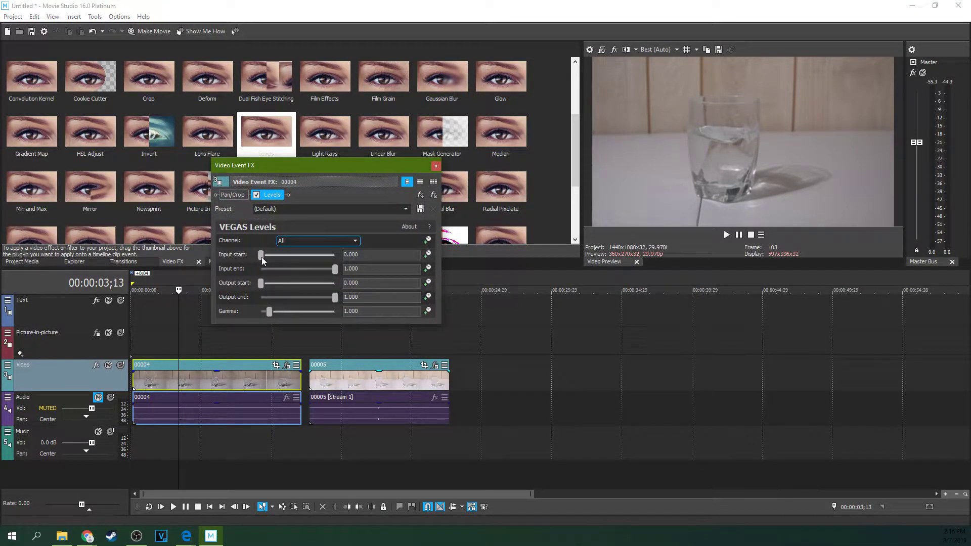
pyautogui.moveTo(266, 257); pyautogui.dragTo(277, 259)
pyautogui.moveTo(334, 270); pyautogui.dragTo(282, 259)
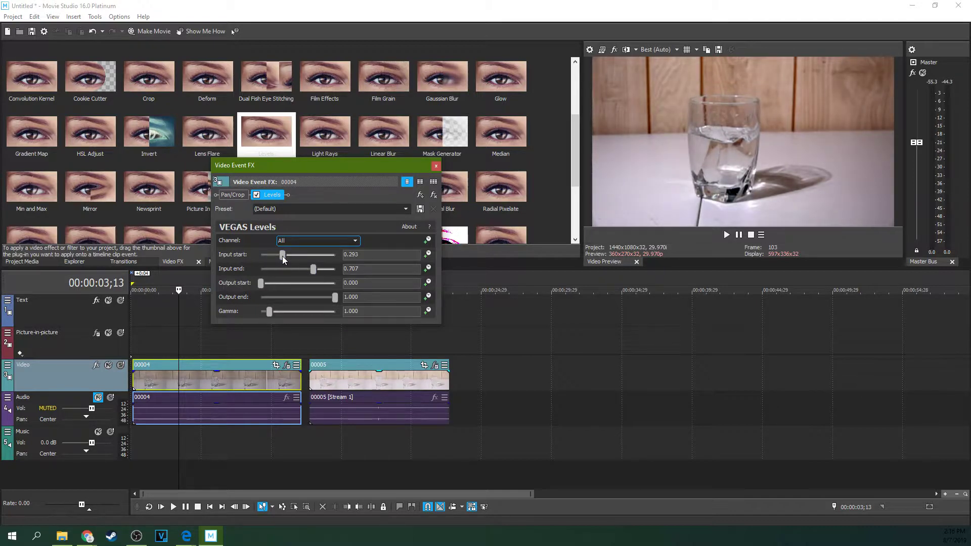
pyautogui.moveTo(263, 287); pyautogui.dragTo(267, 288)
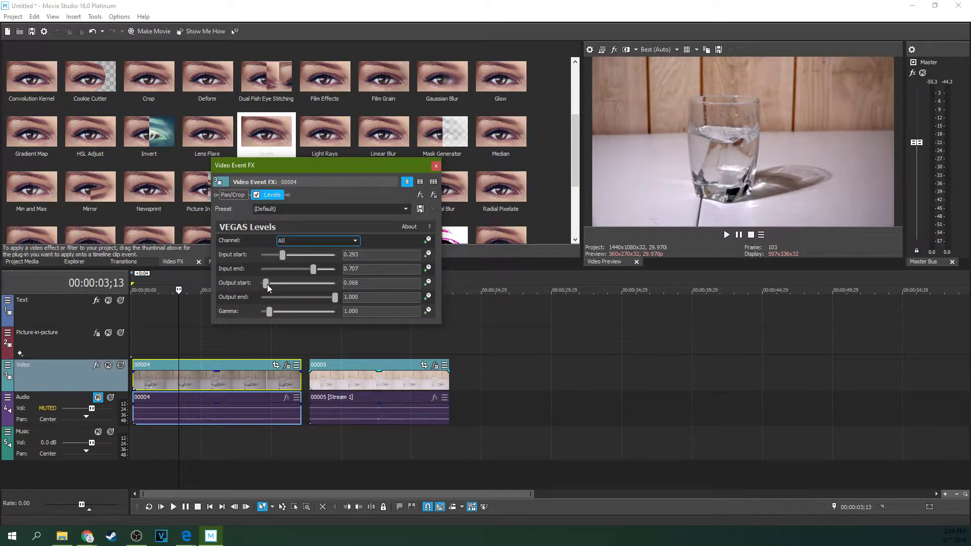
pyautogui.moveTo(271, 313); pyautogui.dragTo(269, 313)
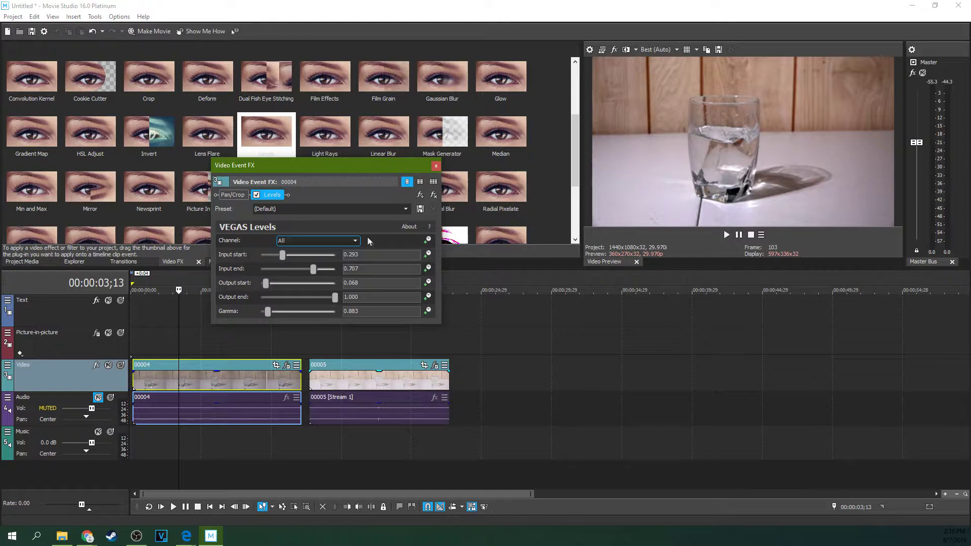
pyautogui.moveTo(379, 166)
pyautogui.mouseDown()
pyautogui.moveTo(366, 179)
pyautogui.moveTo(384, 181)
pyautogui.mouseUp()
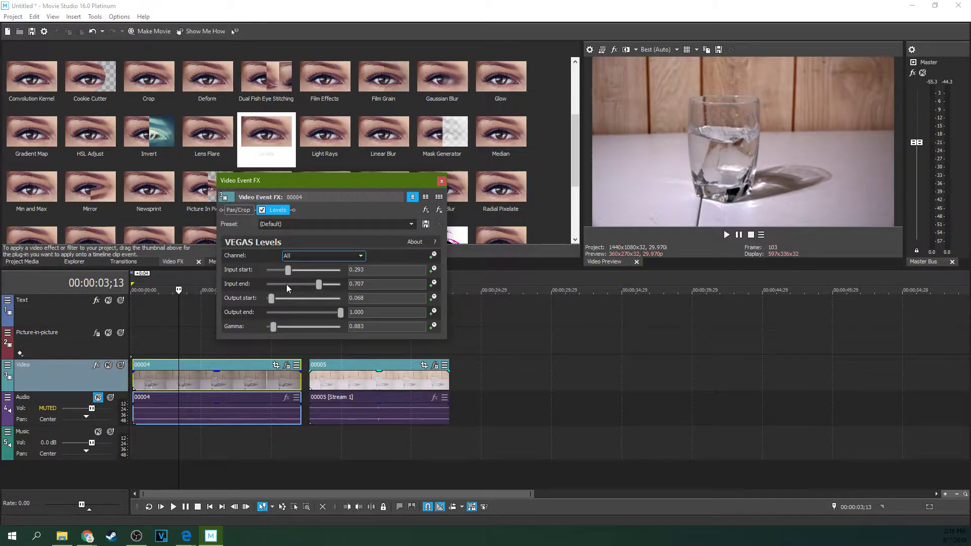
pyautogui.click(241, 386)
pyautogui.click(360, 383)
pyautogui.click(255, 384)
pyautogui.click(339, 380)
pyautogui.click(270, 379)
pyautogui.click(364, 376)
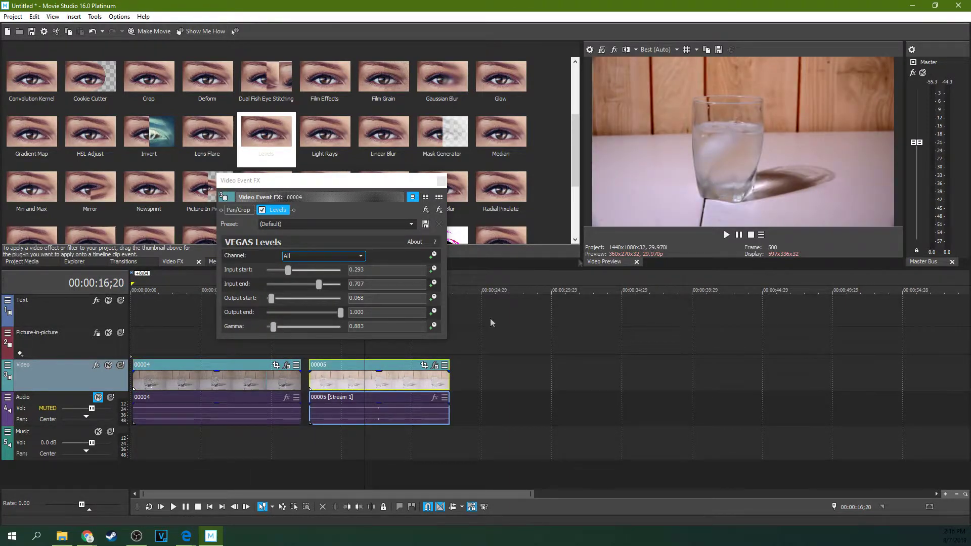
pyautogui.click(246, 385)
pyautogui.click(364, 385)
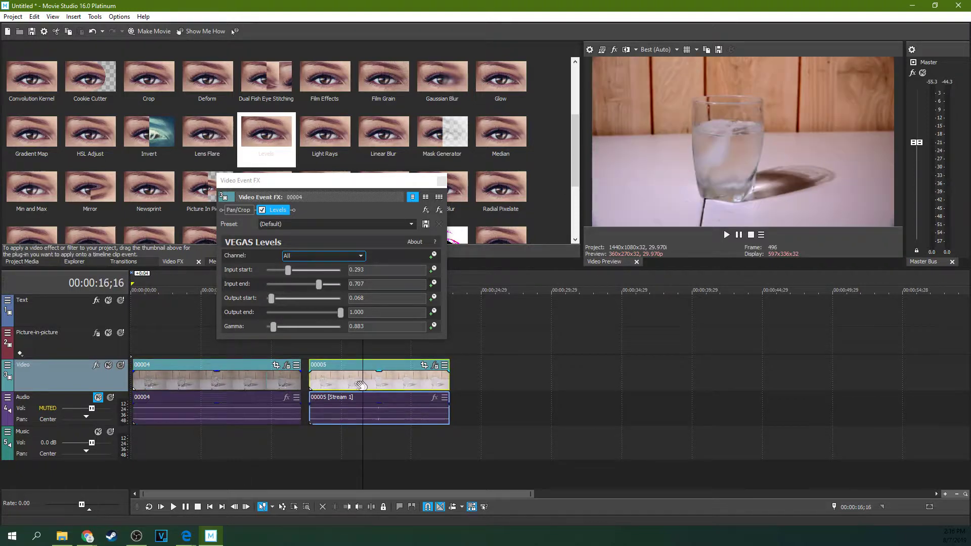
pyautogui.click(258, 390)
pyautogui.click(328, 389)
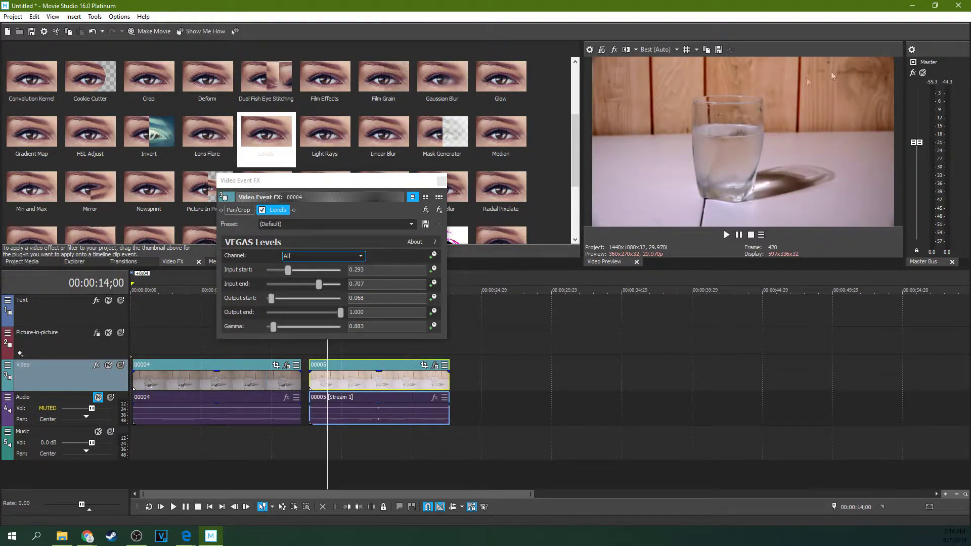
pyautogui.click(265, 380)
pyautogui.click(354, 382)
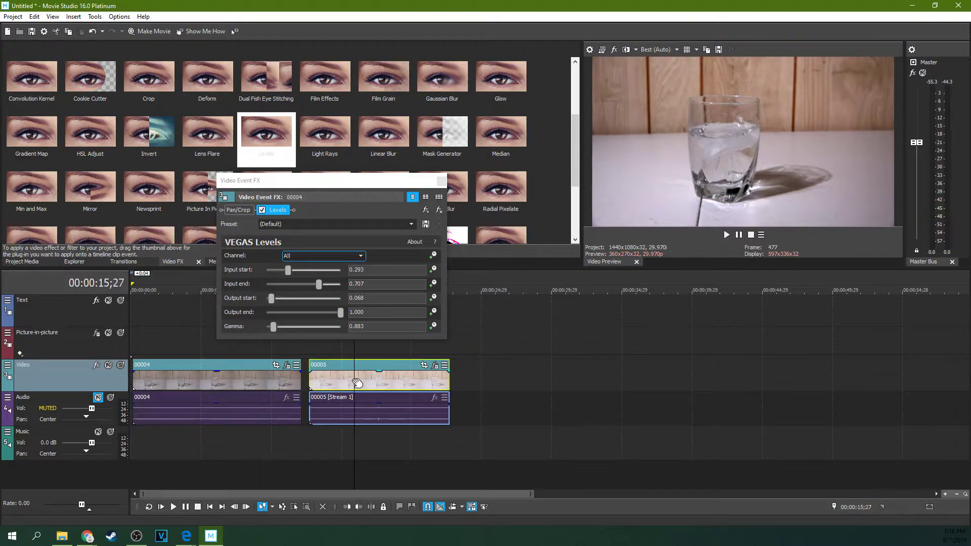
pyautogui.click(394, 385)
pyautogui.click(198, 387)
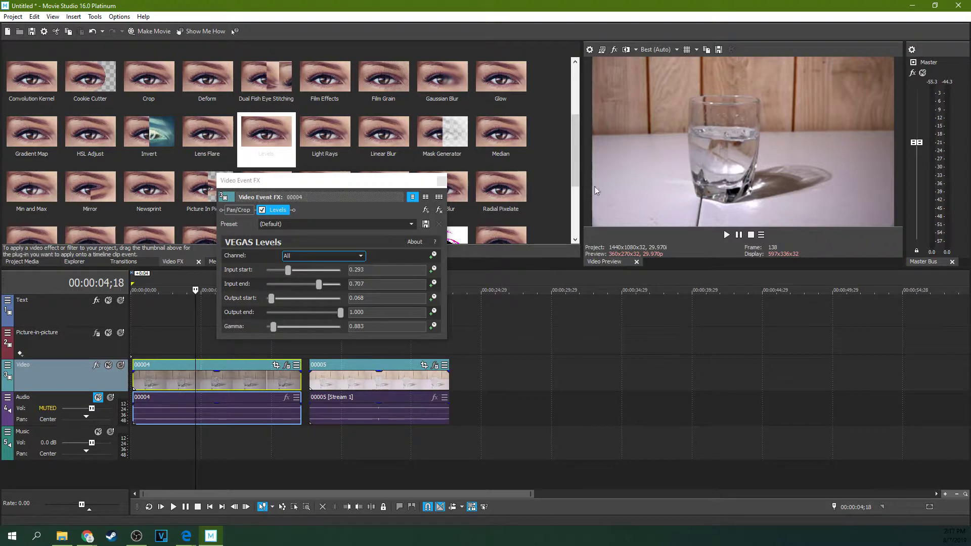
pyautogui.click(235, 390)
pyautogui.click(249, 390)
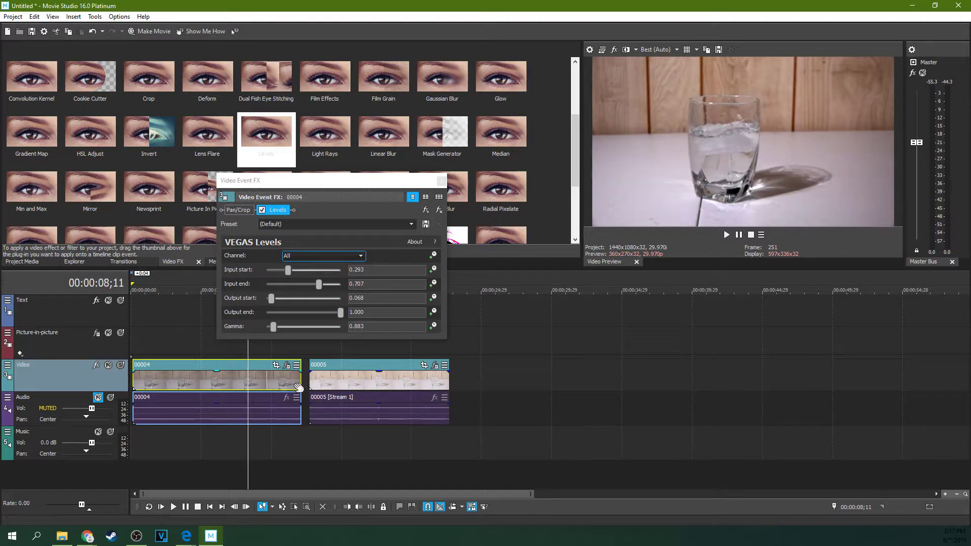
pyautogui.click(332, 389)
pyautogui.click(368, 386)
pyautogui.moveTo(381, 387); pyautogui.dragTo(384, 387)
pyautogui.click(396, 387)
pyautogui.click(429, 387)
pyautogui.click(441, 387)
pyautogui.moveTo(378, 387); pyautogui.dragTo(377, 388)
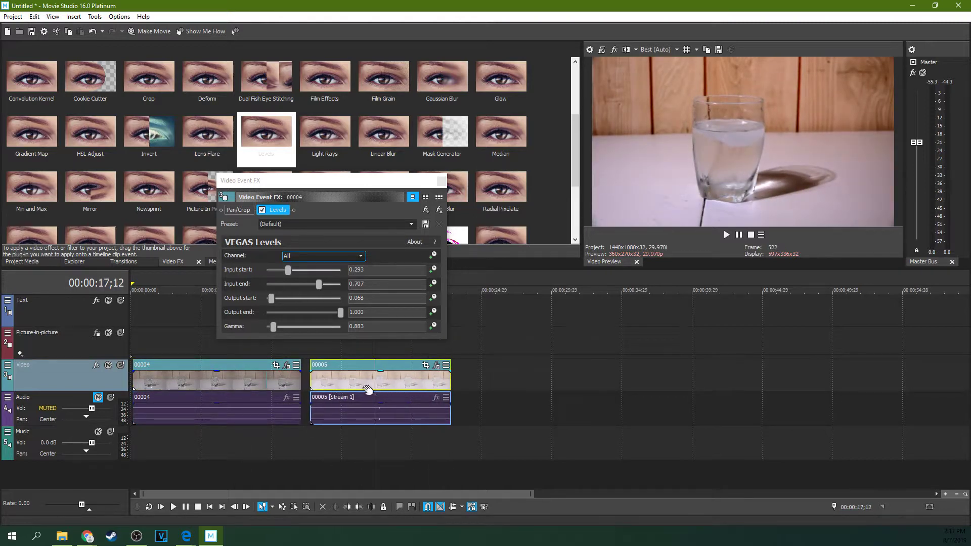
pyautogui.click(339, 388)
pyautogui.click(322, 387)
pyautogui.click(372, 386)
pyautogui.click(391, 385)
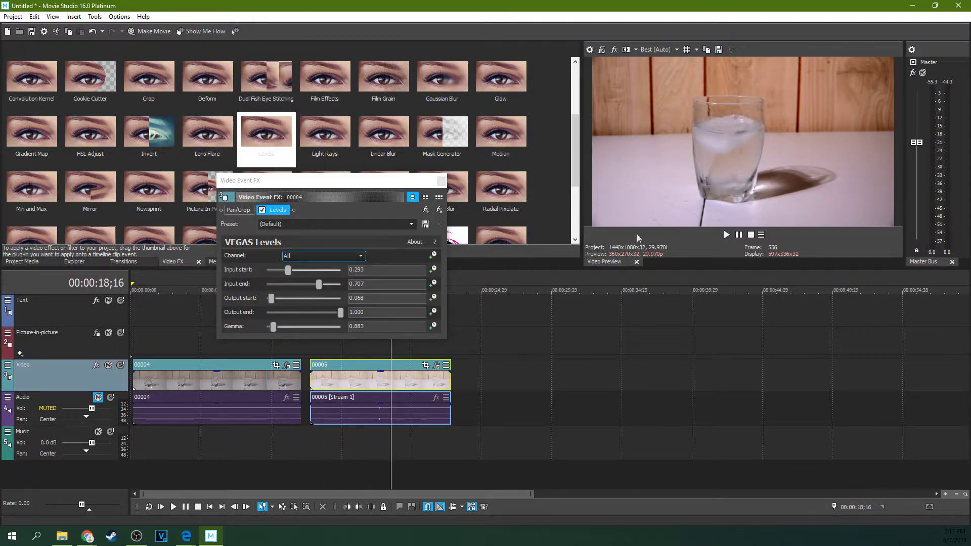
pyautogui.click(223, 382)
pyautogui.click(178, 384)
pyautogui.click(230, 387)
pyautogui.click(254, 386)
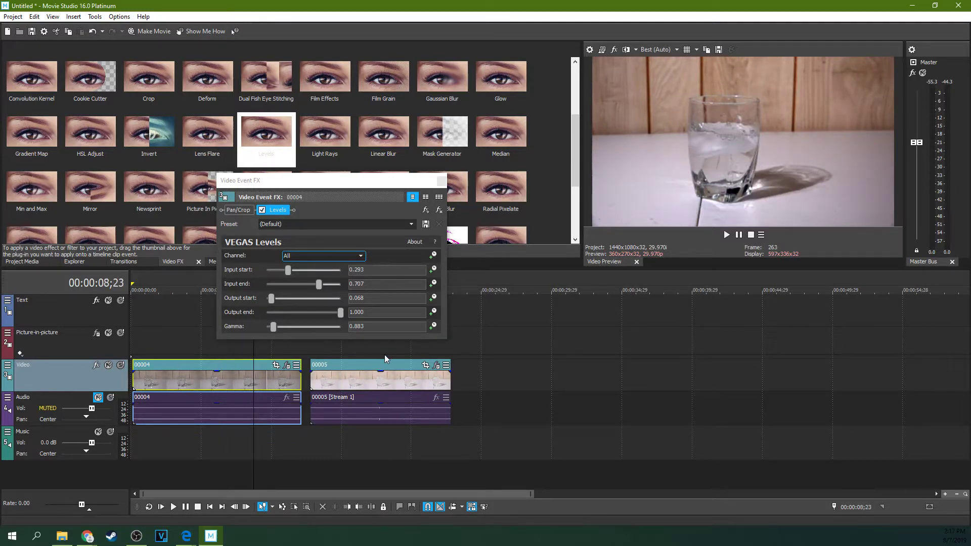
pyautogui.click(397, 378)
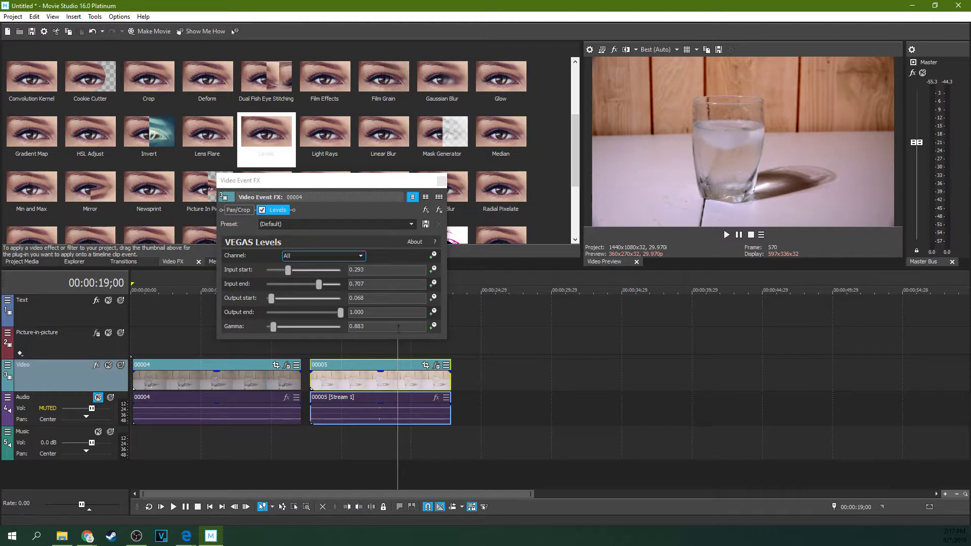
pyautogui.click(320, 398)
pyautogui.click(342, 380)
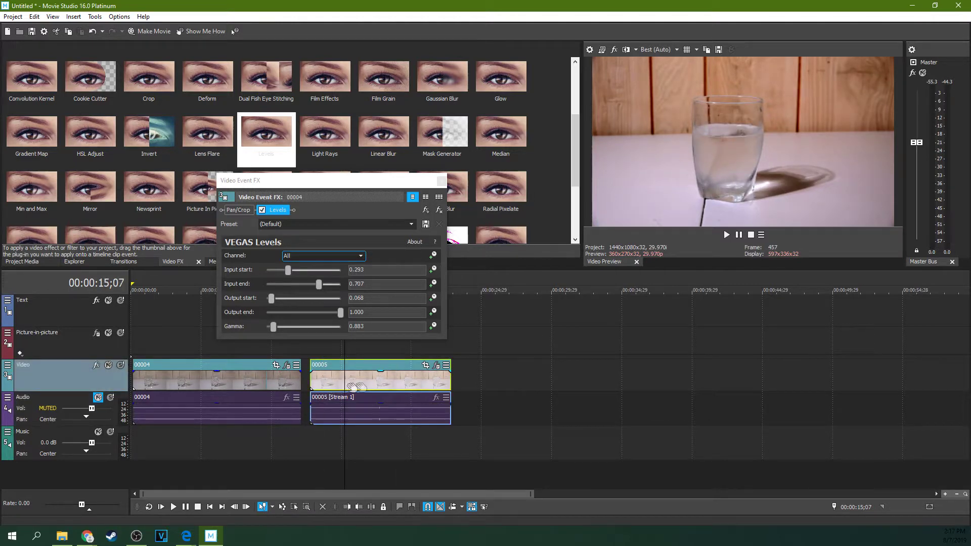
pyautogui.click(382, 386)
pyautogui.click(232, 385)
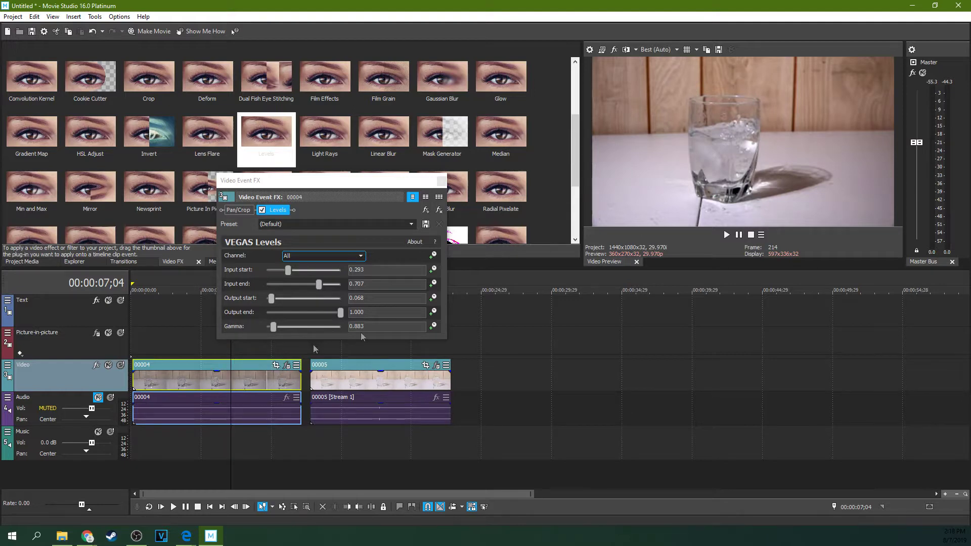
pyautogui.click(389, 387)
pyautogui.click(254, 383)
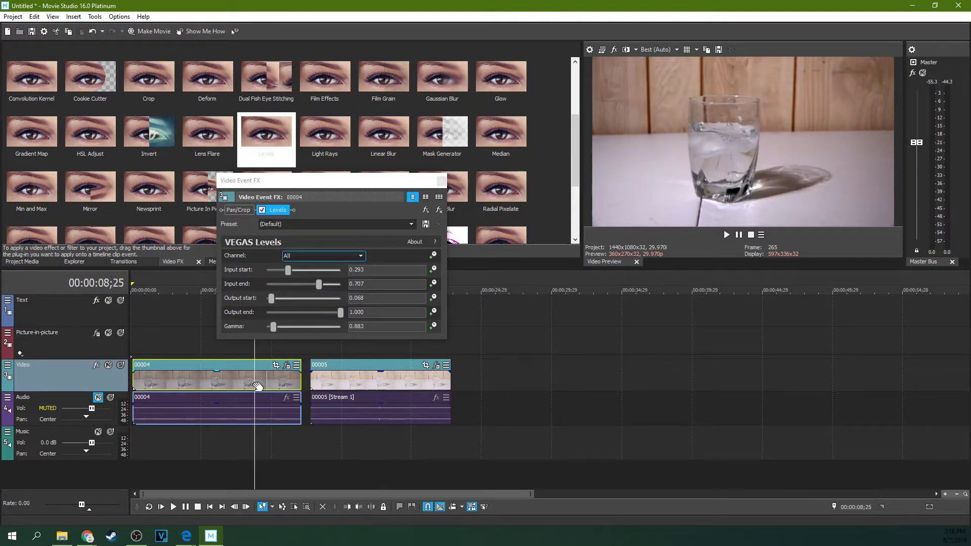